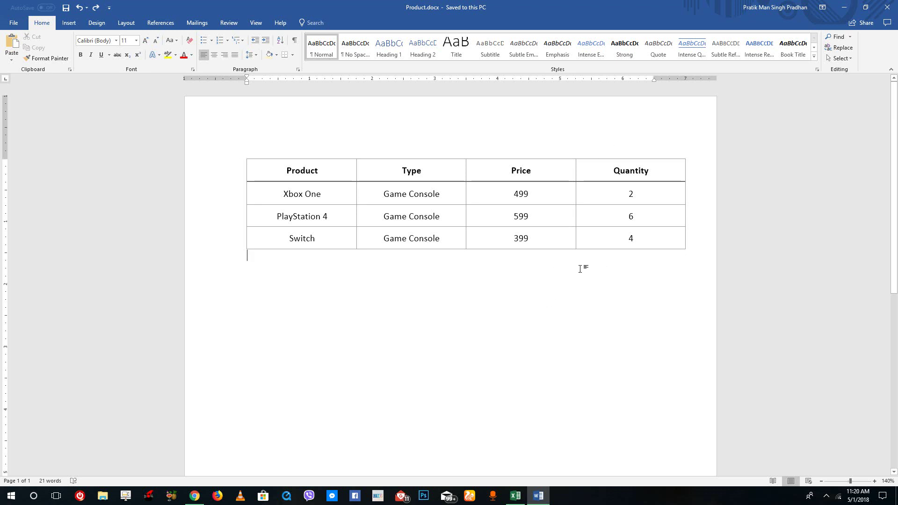
Insert a row above the table's header row and enter "Gadget List" in its first cell
click(269, 169)
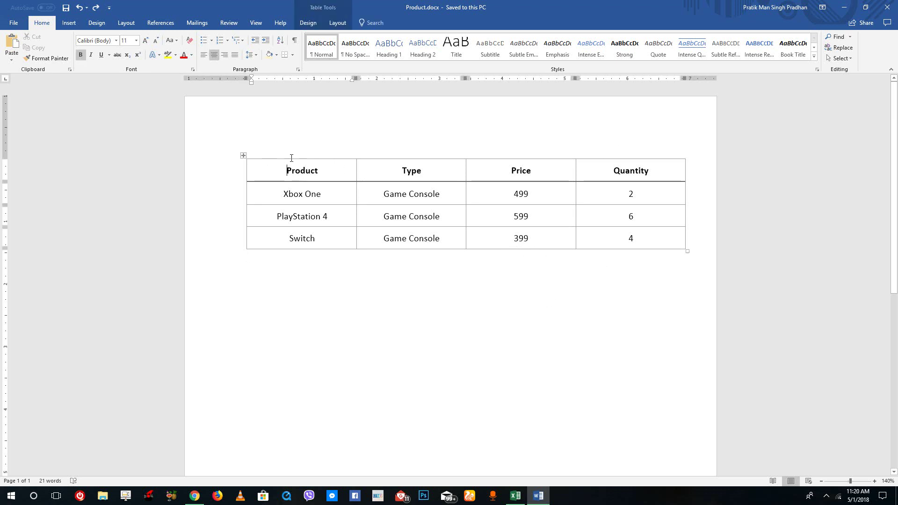
click(336, 23)
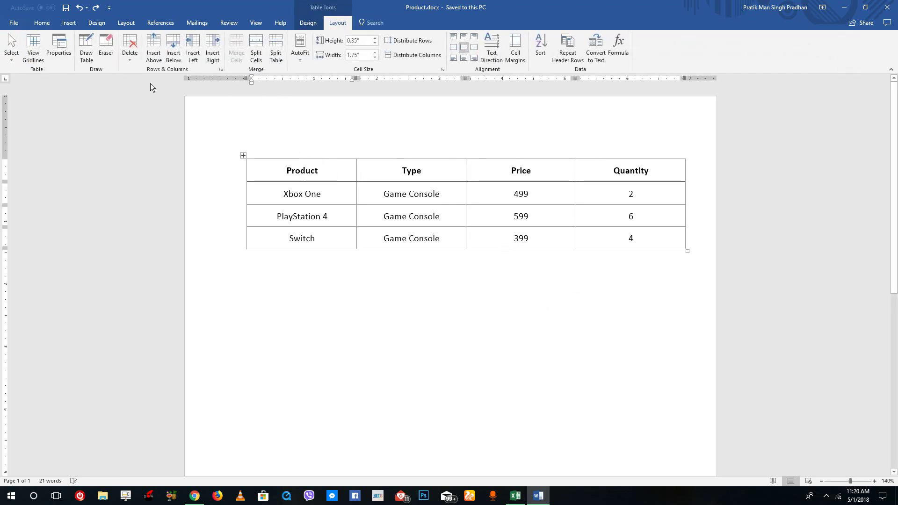
click(155, 46)
click(322, 171)
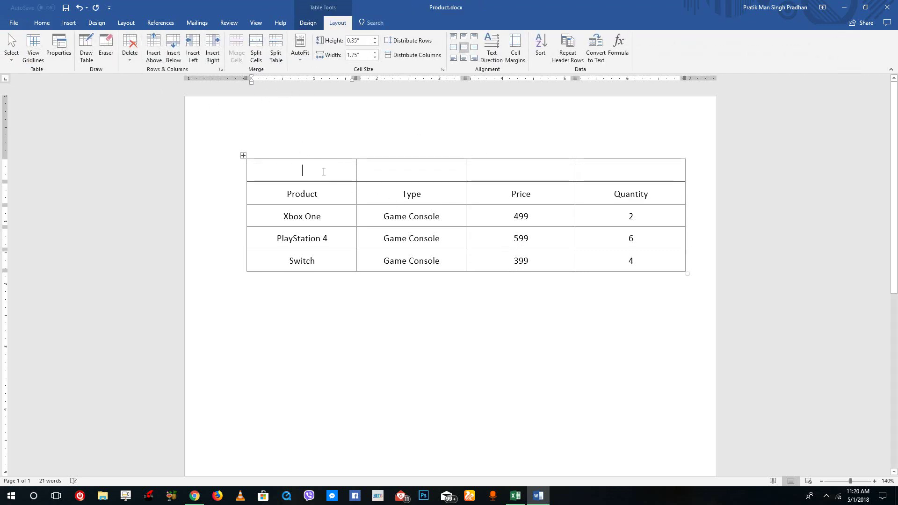
text(Gadget List)
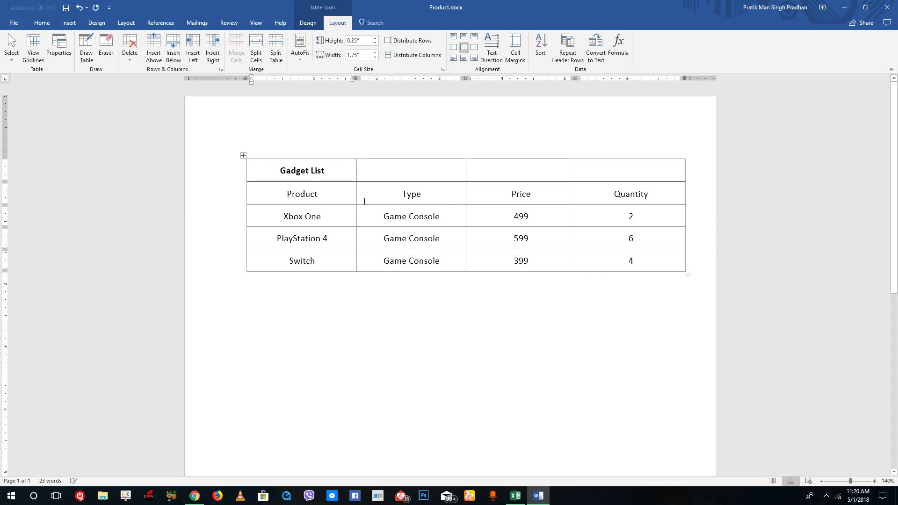
Make the Product, Type, Price and Quantity headings bold
drag(271, 195, 651, 191)
key(ctrl+b)
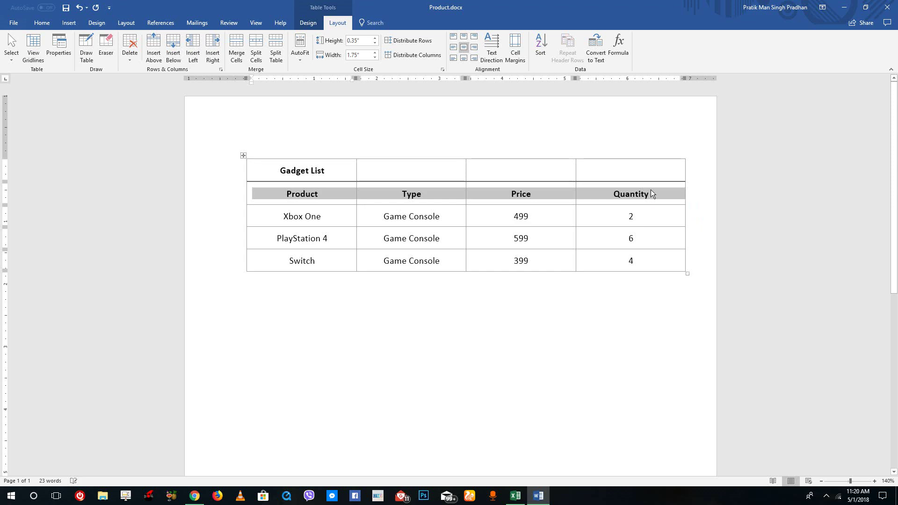
click(607, 307)
Enlarge the "Gadget List" title text to 28 pt
click(336, 170)
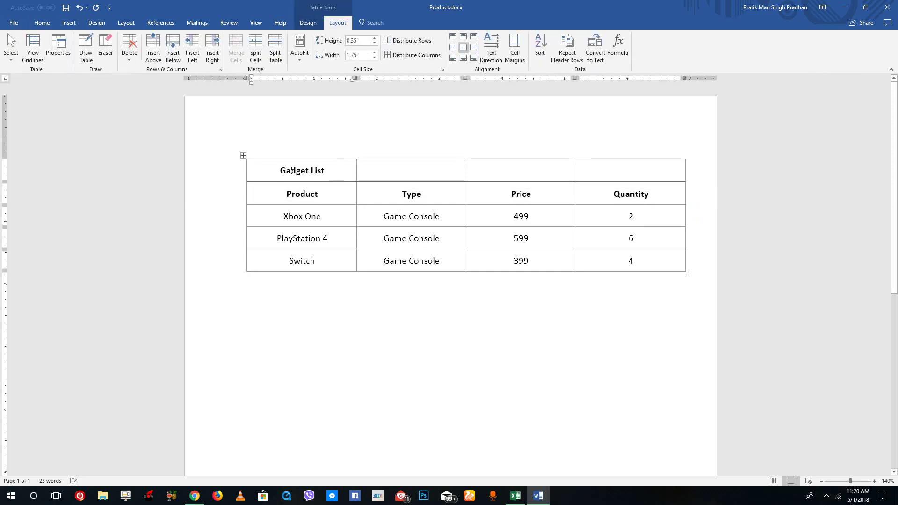
drag(337, 176, 308, 173)
click(319, 172)
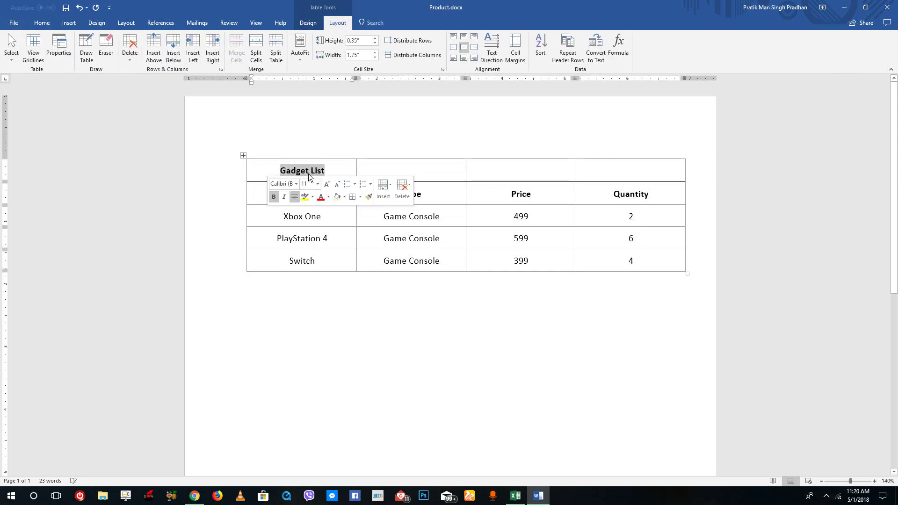
click(327, 184)
click(328, 185)
click(328, 185)
click(327, 185)
click(330, 185)
click(329, 186)
click(330, 185)
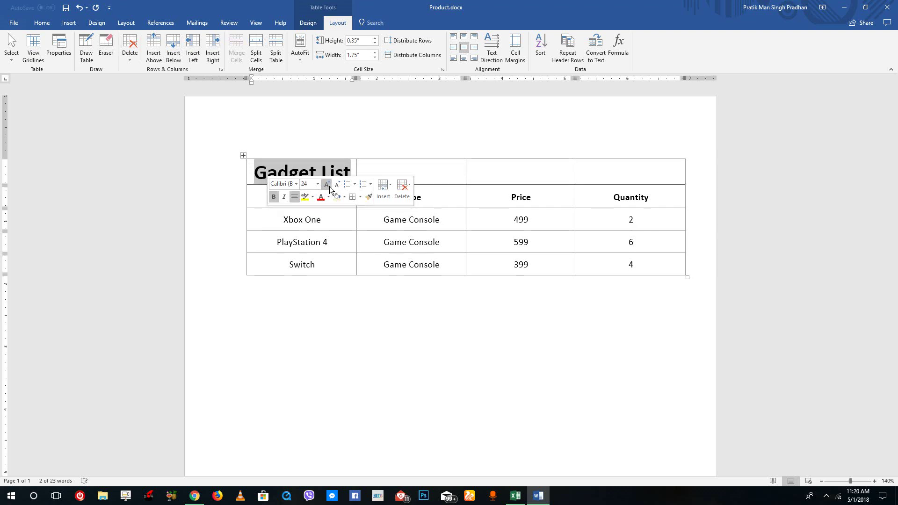
click(330, 186)
click(329, 185)
click(484, 181)
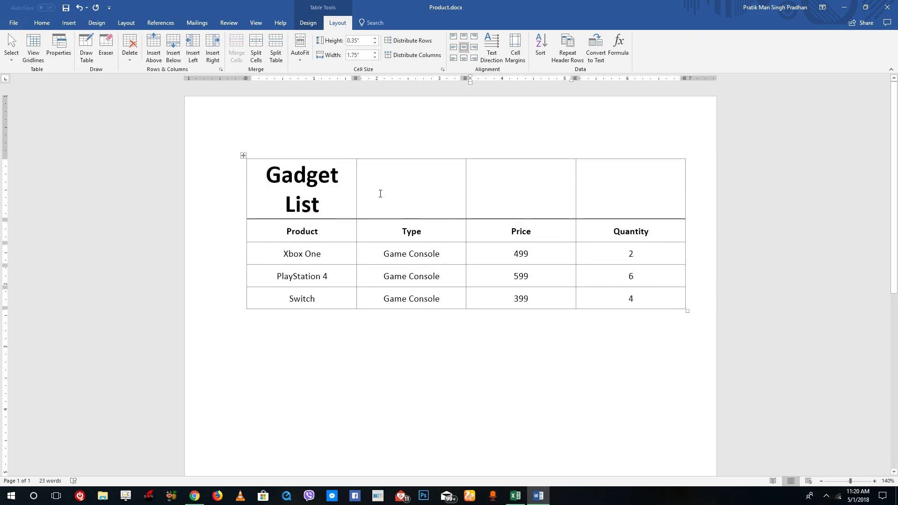
Merge the four cells of the table's first row into a single title cell
drag(380, 194, 620, 183)
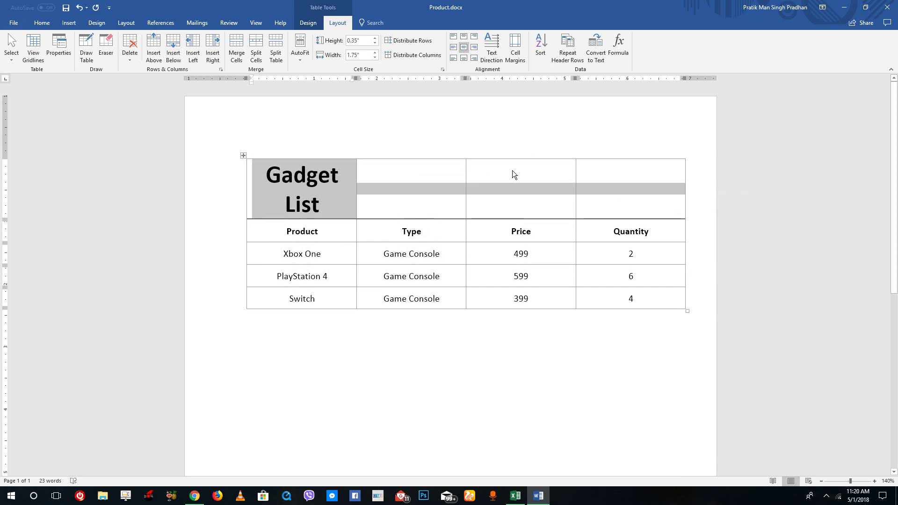
right_click(347, 178)
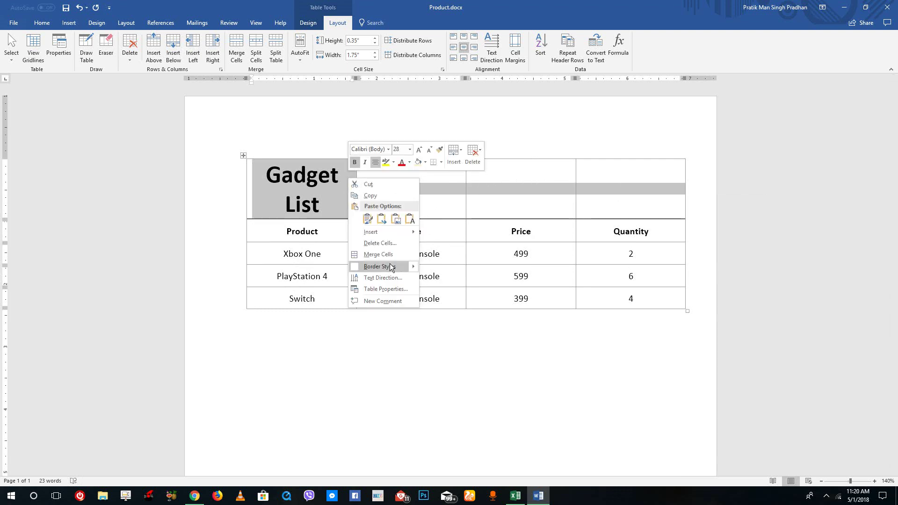
click(374, 267)
key(ctrl+z)
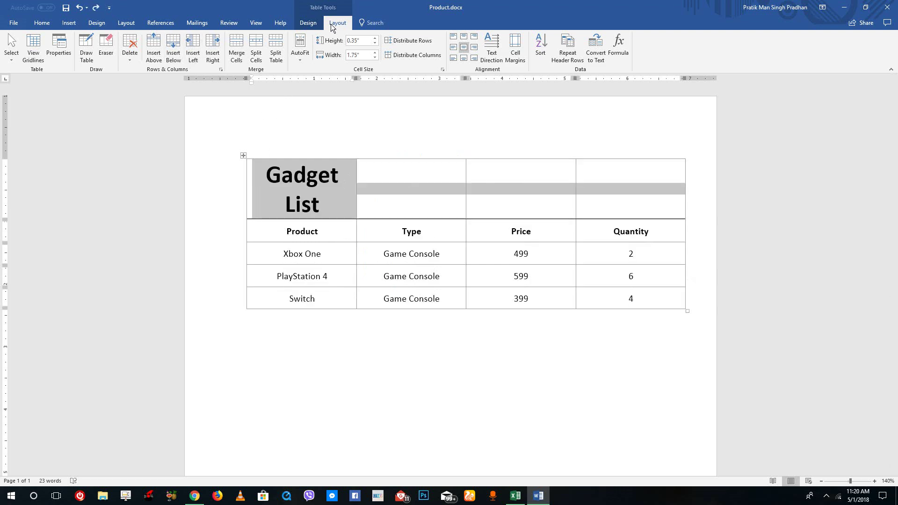
click(236, 47)
click(463, 219)
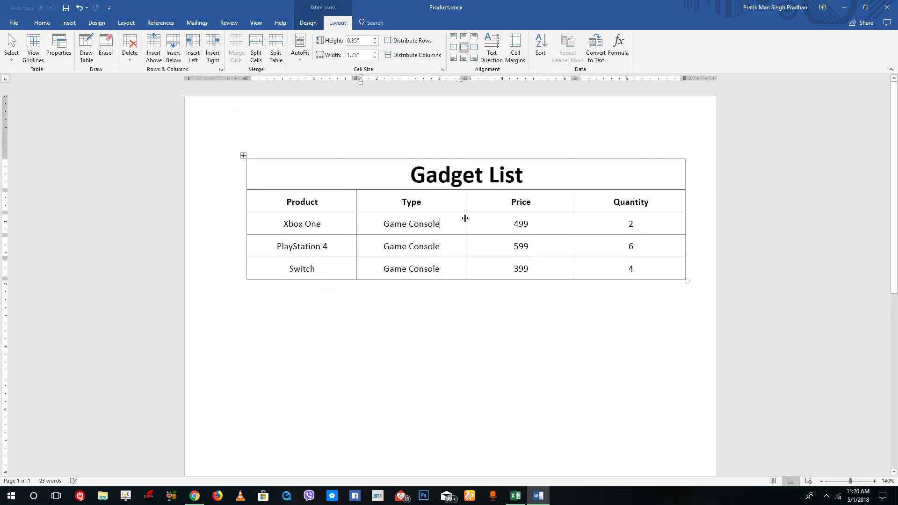
Increase the title row's height to 0.9" and move its lower border slightly upward
drag(540, 172, 387, 175)
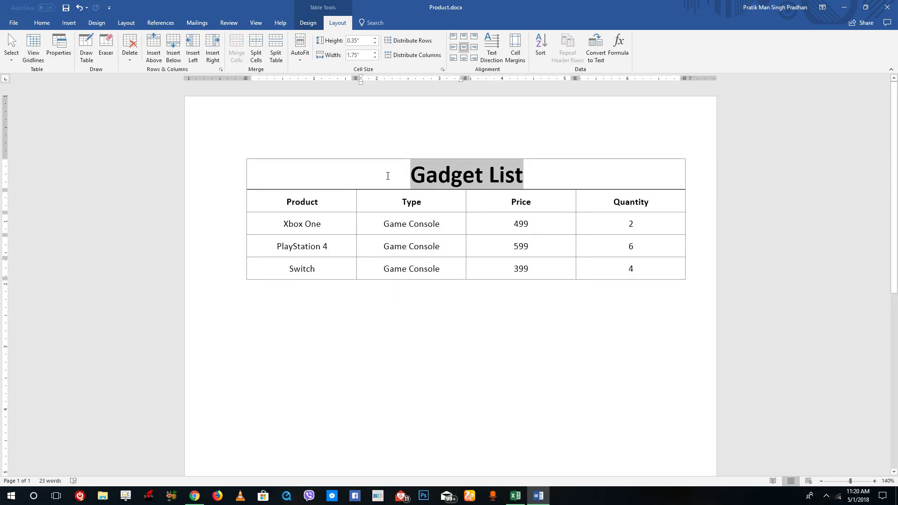
click(475, 174)
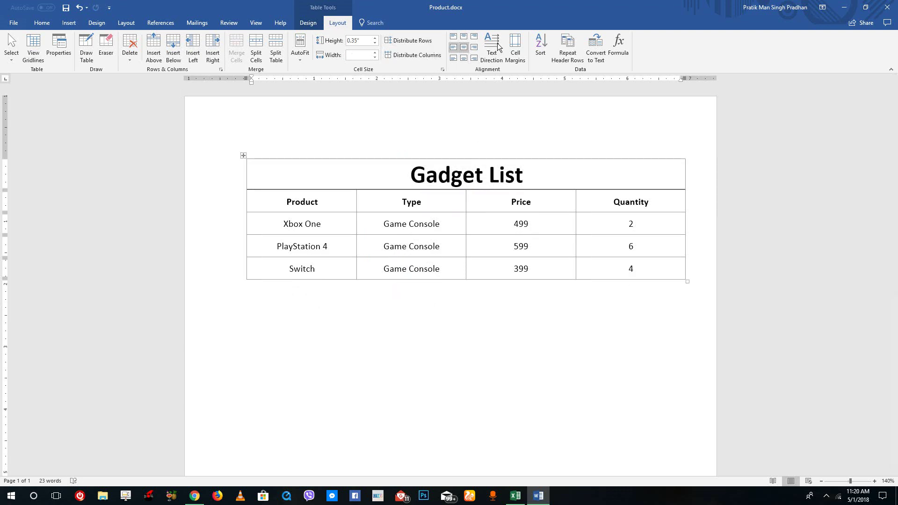
click(376, 38)
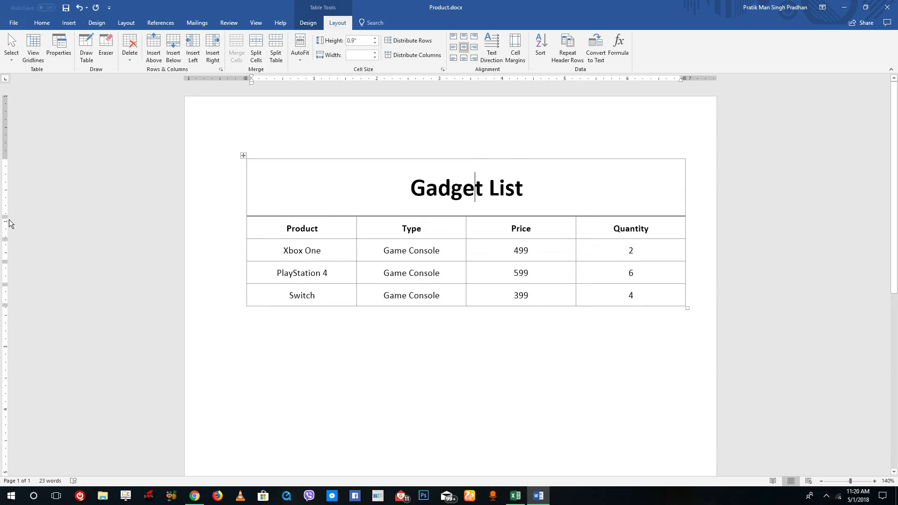
mouse_move(6, 215)
mouse_down()
mouse_move(5, 202)
mouse_move(5, 214)
mouse_up()
mouse_move(288, 214)
mouse_down()
mouse_move(293, 195)
mouse_move(291, 207)
mouse_up()
click(544, 273)
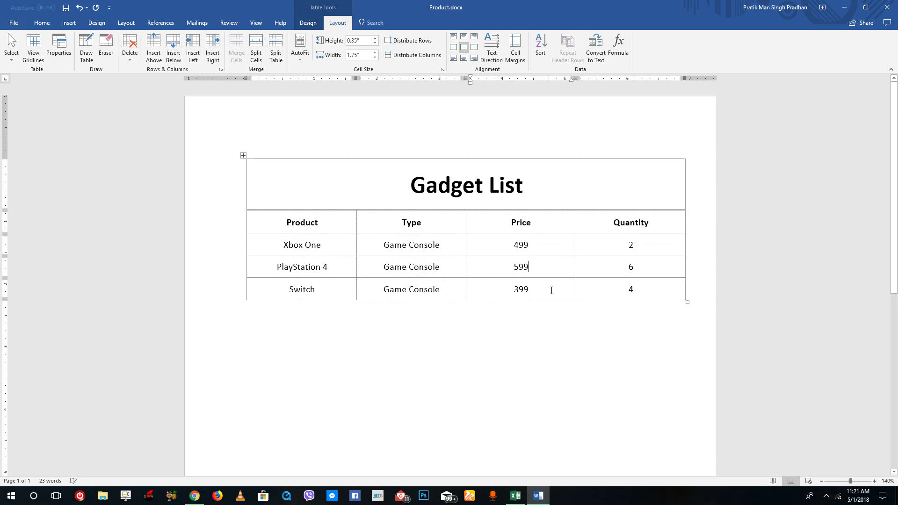
Split the three price cells below the Price heading into 2 columns and 3 rows, merging them before the split
drag(555, 293, 530, 244)
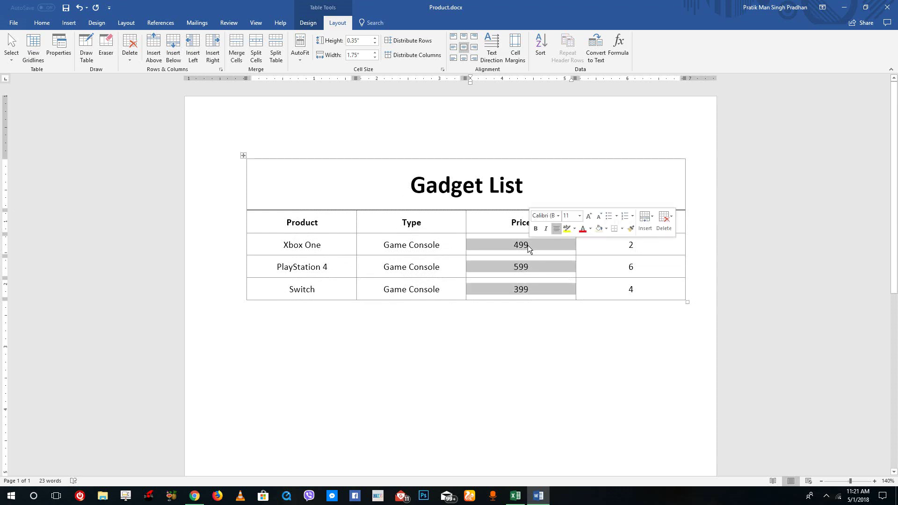
drag(554, 292, 536, 239)
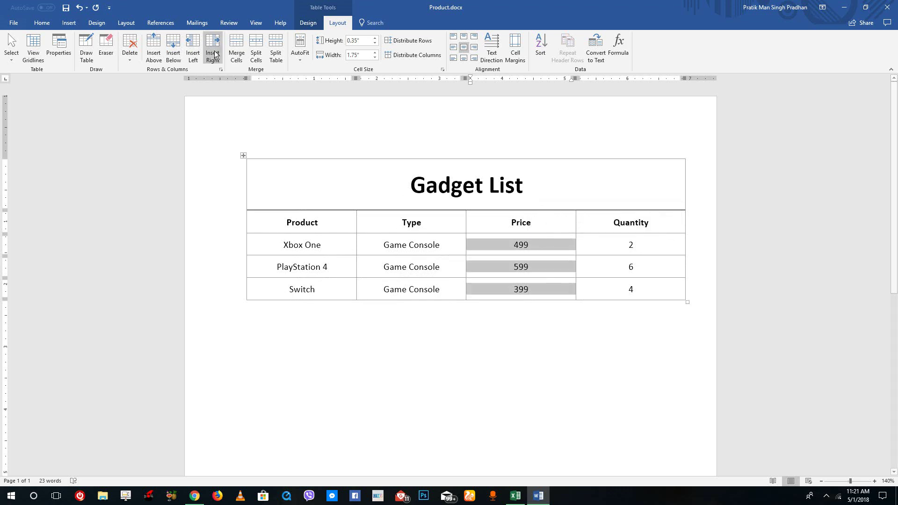
click(257, 43)
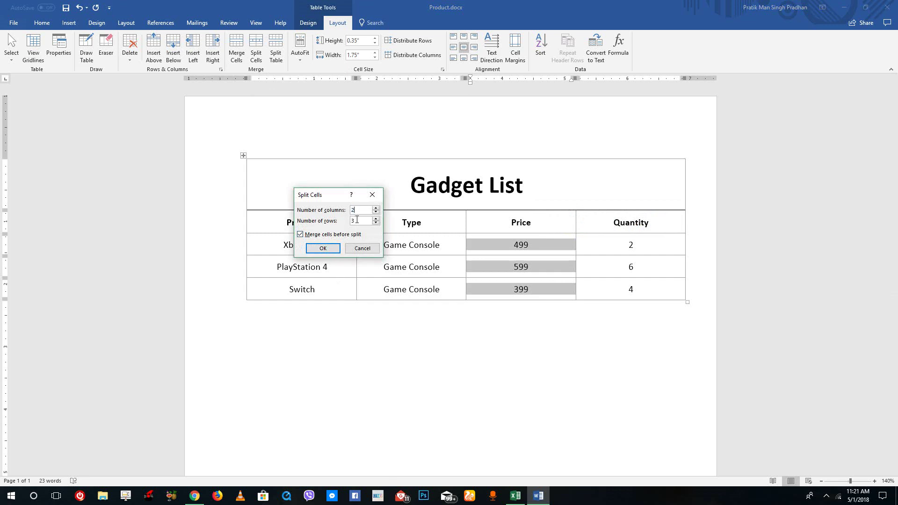
click(358, 210)
click(323, 248)
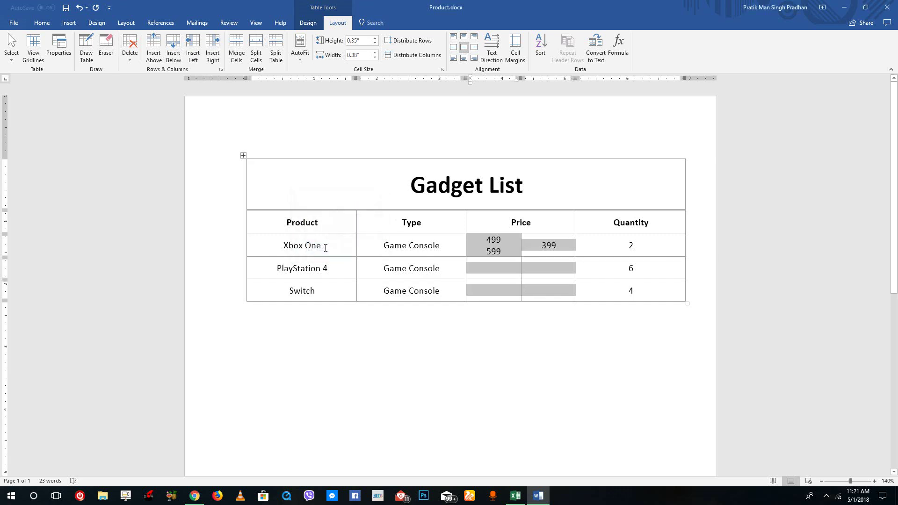
click(536, 285)
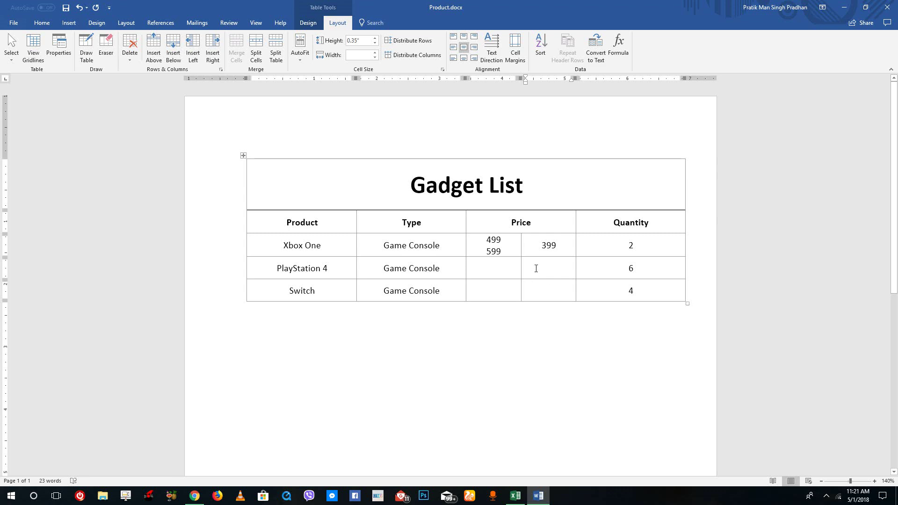
Rearrange the prices in the first split column, removing the extra line under 499 and entering 599 for PlayStation 4 and 399 for Switch
drag(509, 252, 481, 254)
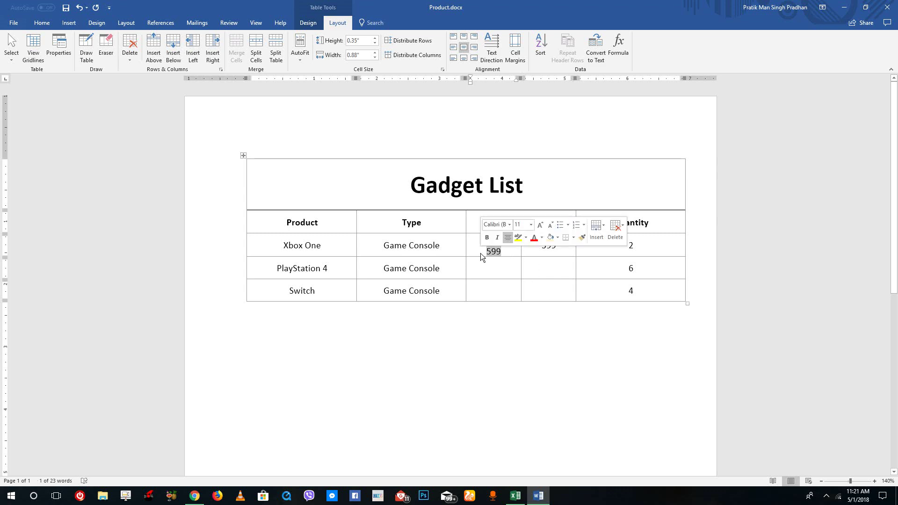
key(BackSpace)
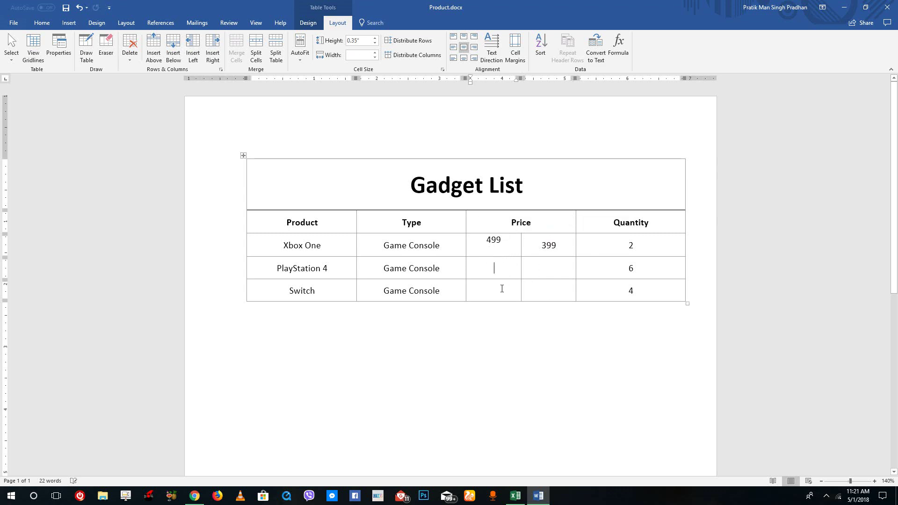
text(399)
click(503, 269)
drag(504, 247, 481, 243)
click(464, 48)
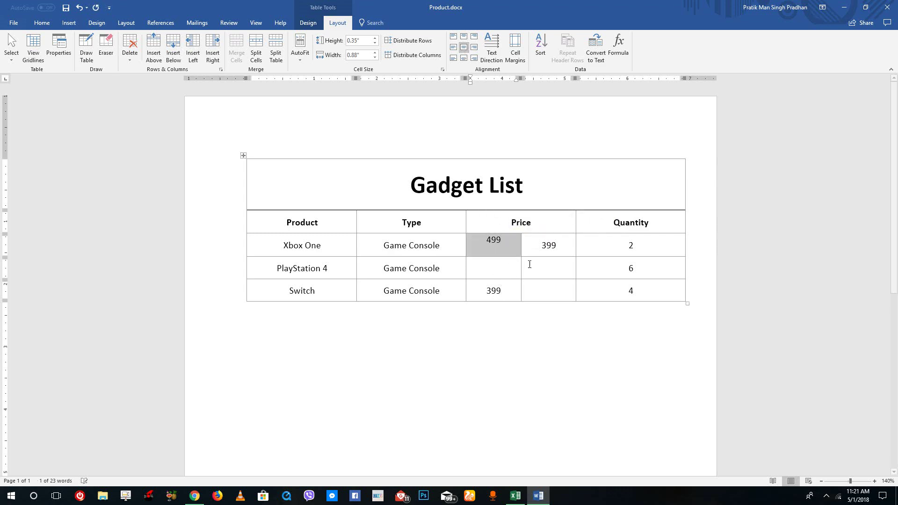
click(501, 250)
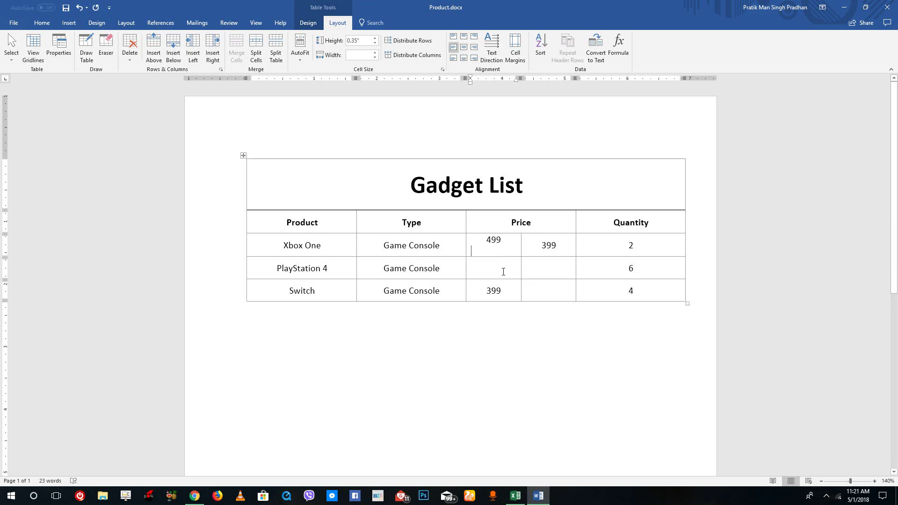
key(BackSpace)
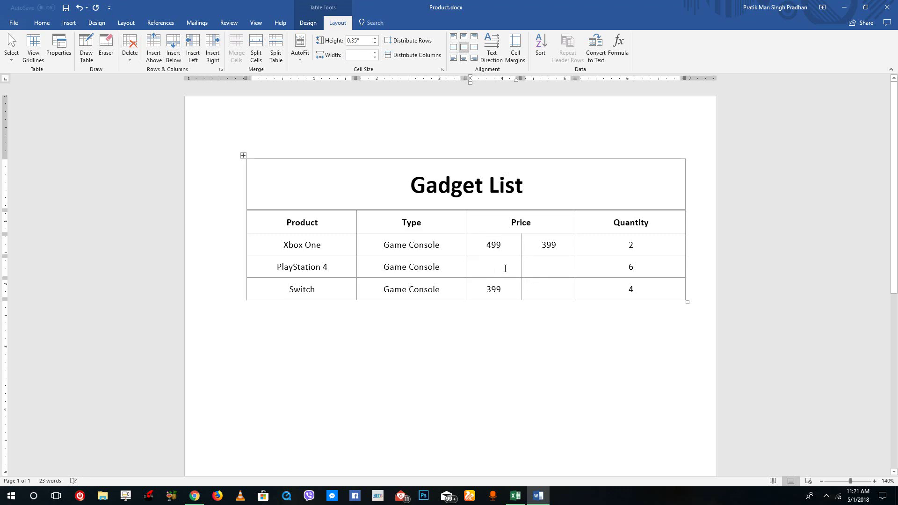
click(505, 269)
text(599)
Replace the value in Xbox One's second price cell with "29% Off"
click(563, 246)
key(BackSpace)
key(BackSpace)
key(BackSpace)
text(29%)
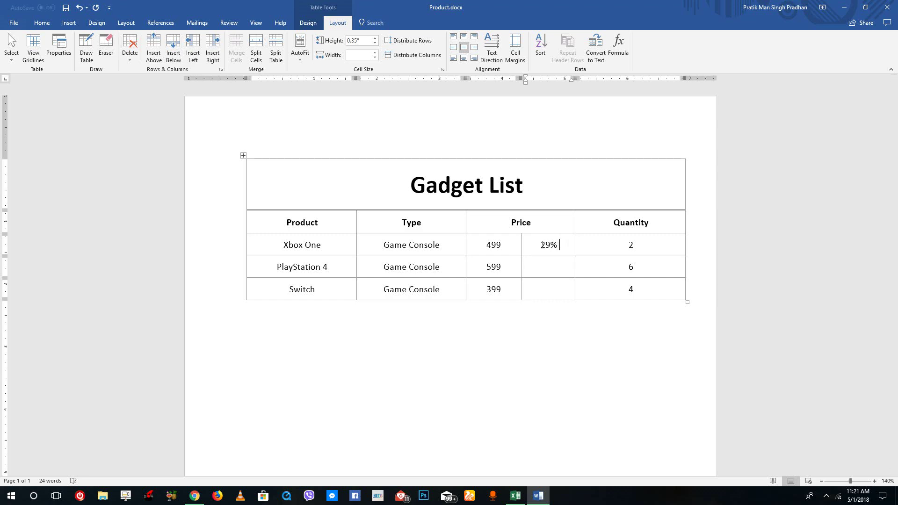
text( Off)
Copy the "29% Off" text into the second price cells of PlayStation 4 and Switch
triple_click(551, 249)
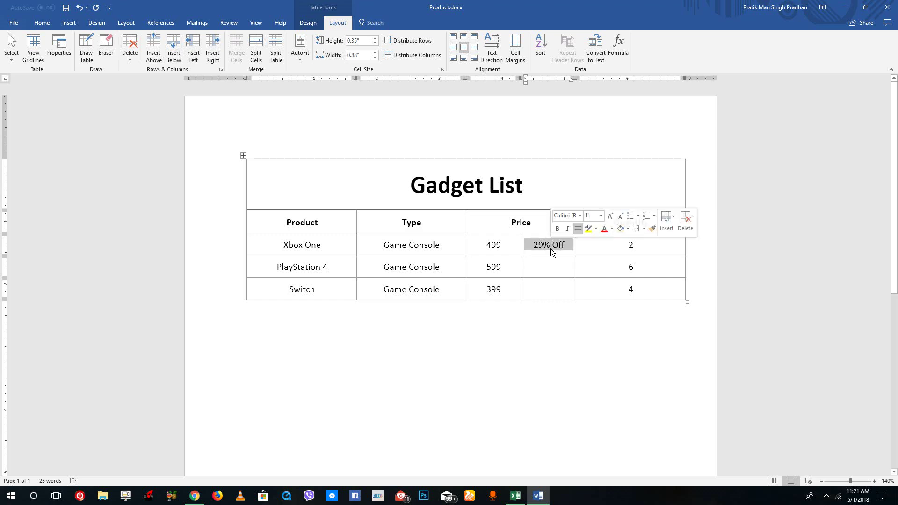
key(ctrl+c)
click(554, 270)
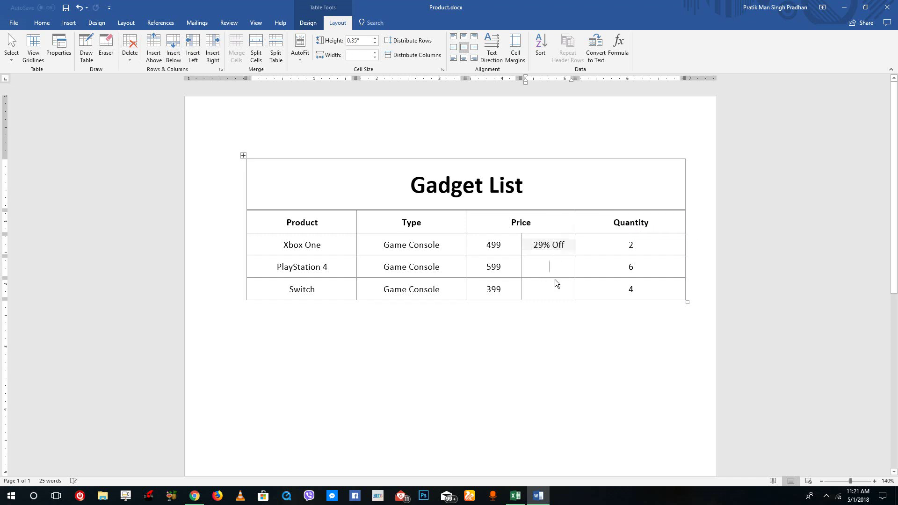
key(ctrl+v)
click(552, 291)
key(ctrl+v)
Change the discounts to "39% Off" for PlayStation 4 and "59% Off" for Switch
click(545, 268)
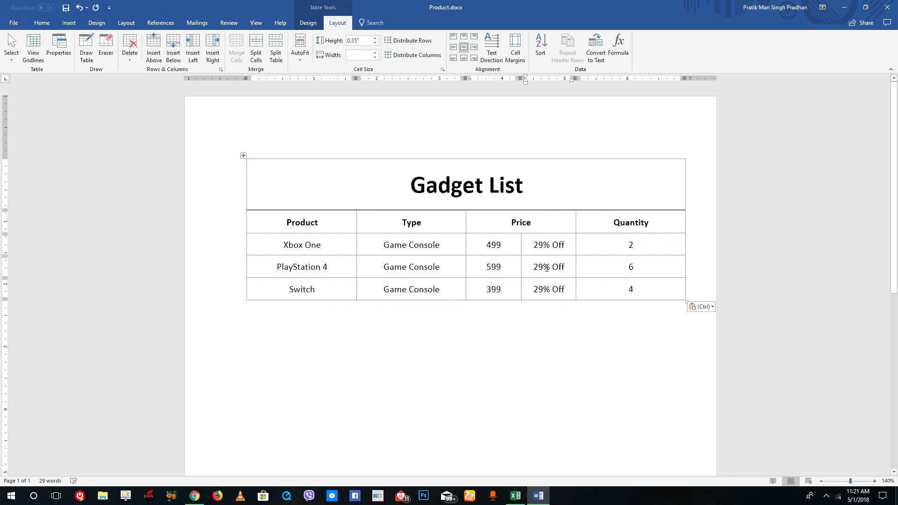
key(Left)
key(BackSpace)
text(3)
click(538, 289)
key(BackSpace)
text(5)
Split the Quantity cell in the Xbox One row into two columns and one row
double_click(628, 244)
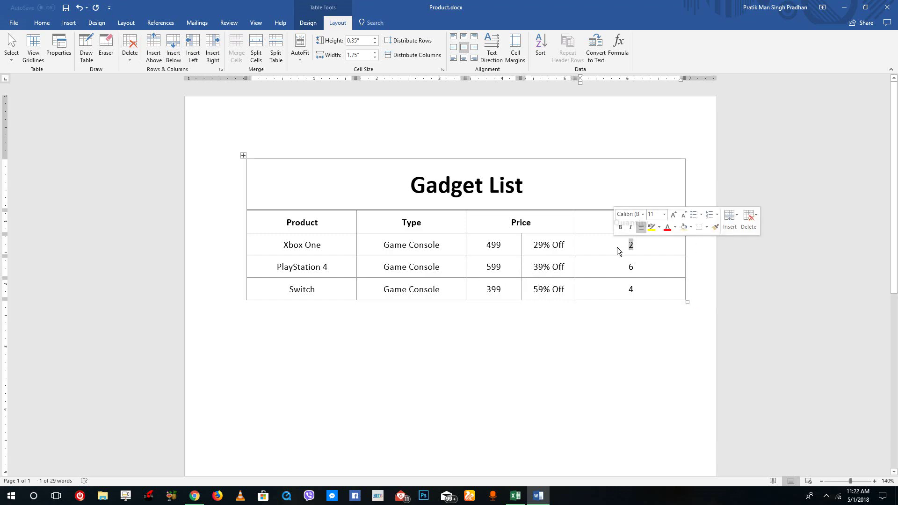
right_click(627, 249)
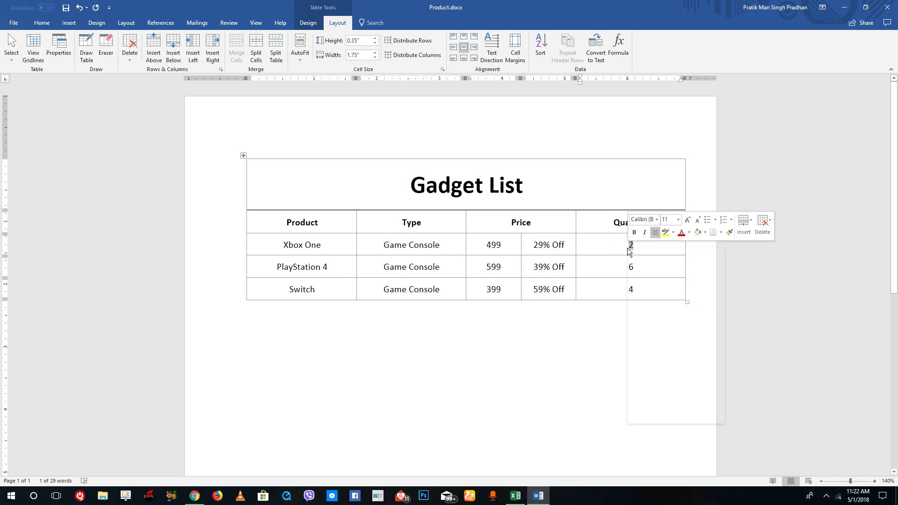
key(Escape)
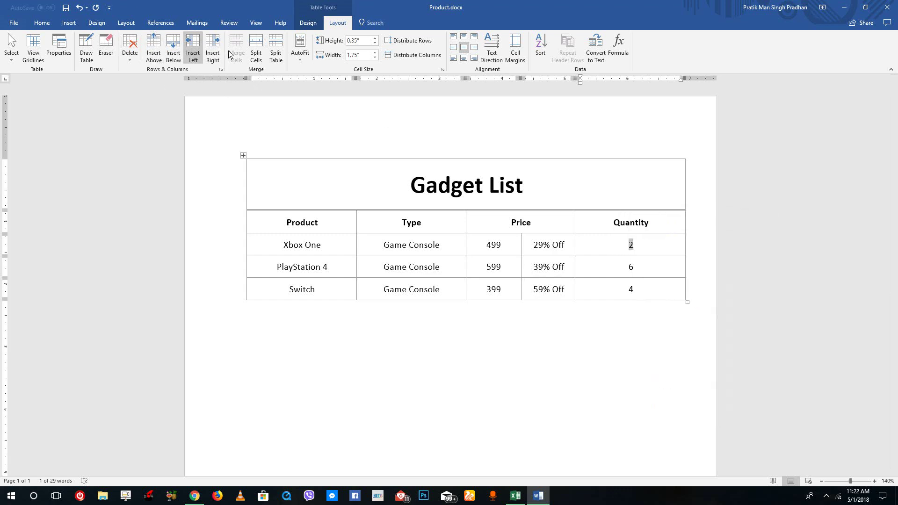
click(249, 44)
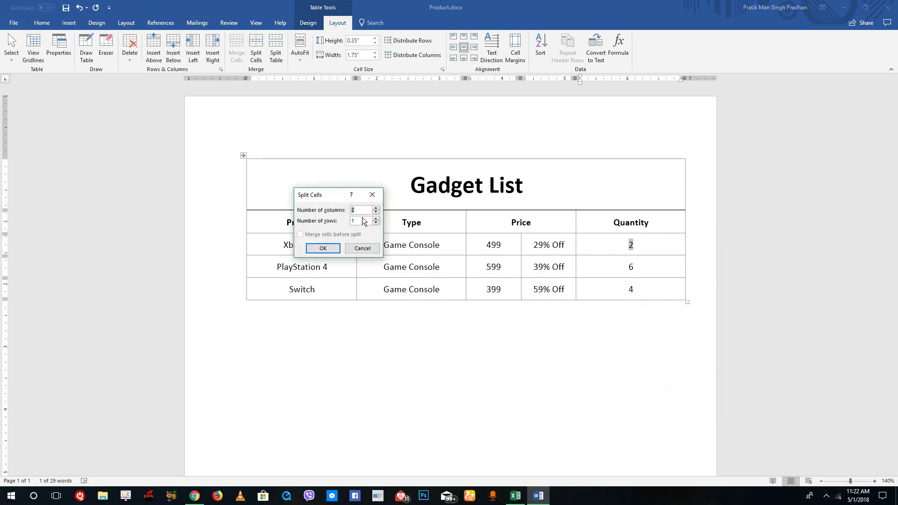
click(328, 248)
Merge the two split Quantity cells in the Xbox One row back into a single cell
click(650, 243)
drag(650, 243, 593, 246)
click(612, 251)
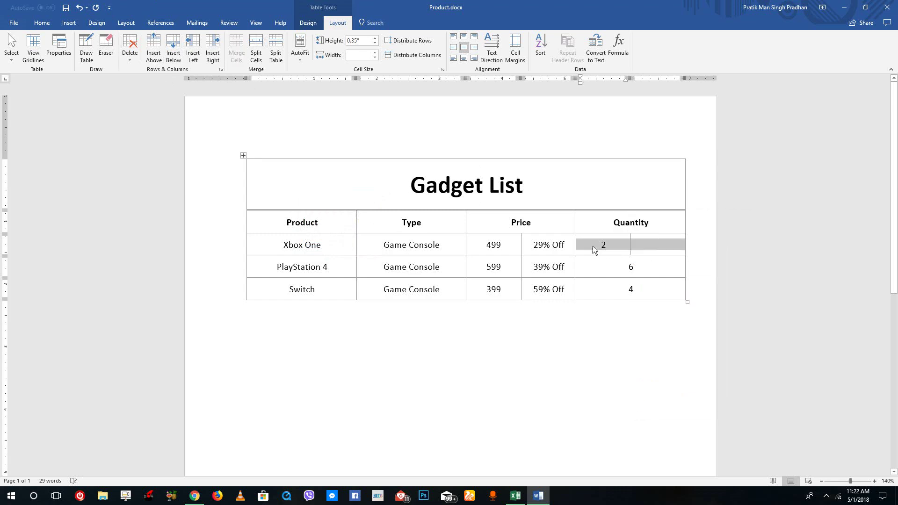
right_click(627, 249)
click(663, 325)
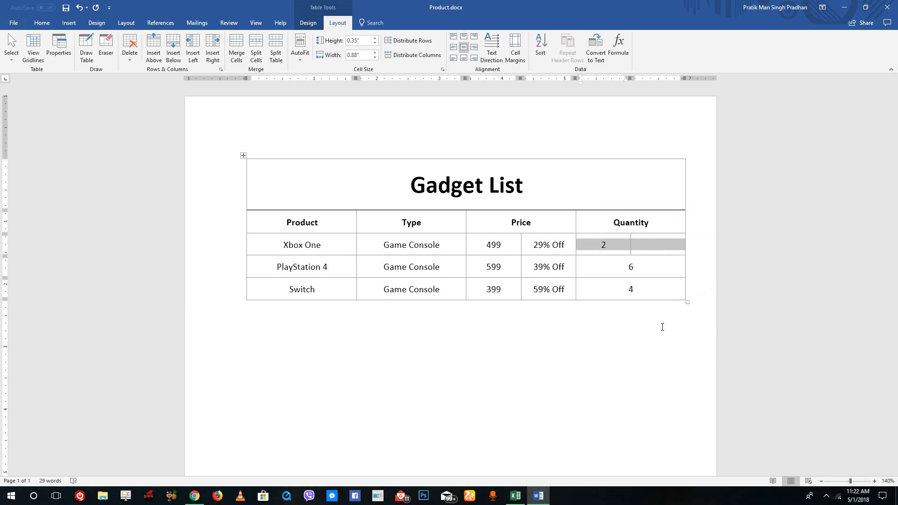
click(656, 282)
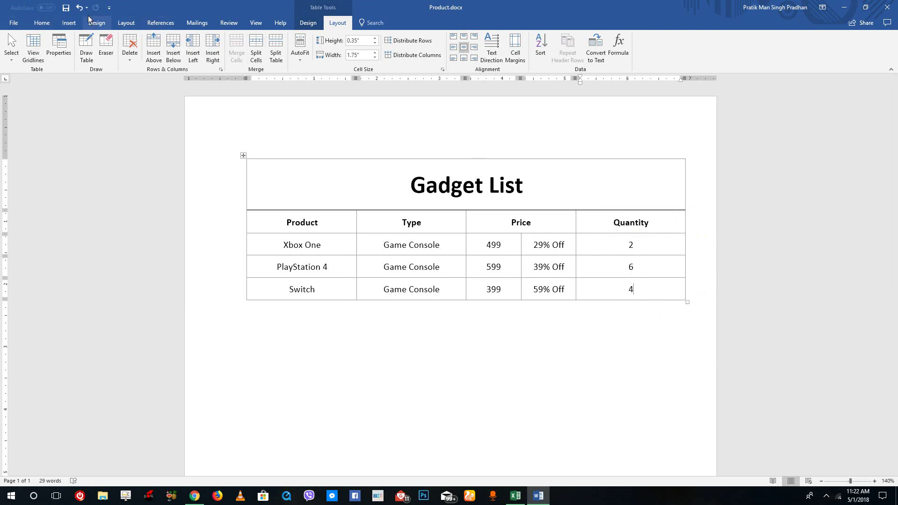
Apply the black-and-grey banded table style with a shaded header row to the gadget table
click(305, 21)
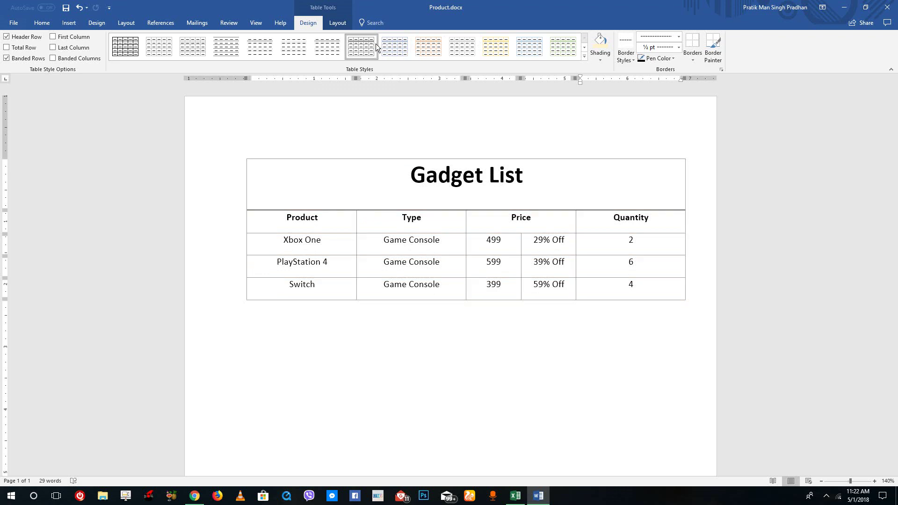
click(584, 48)
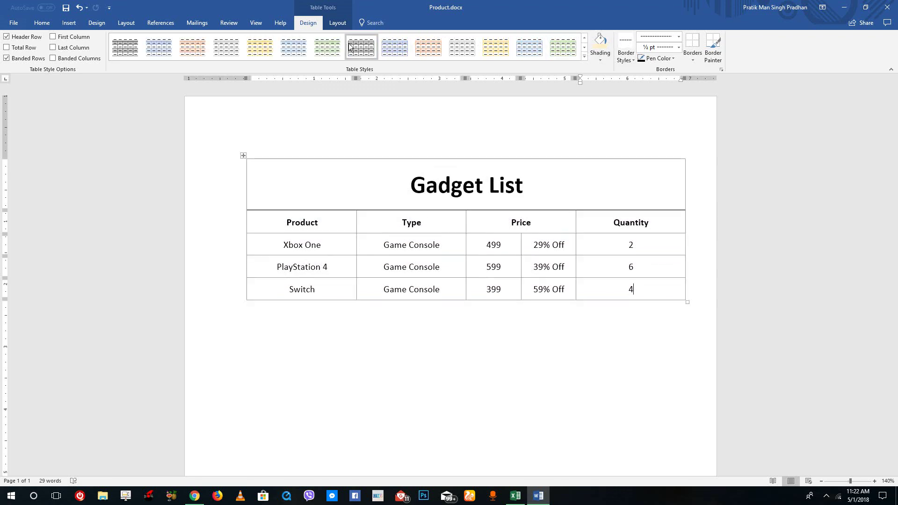
click(131, 46)
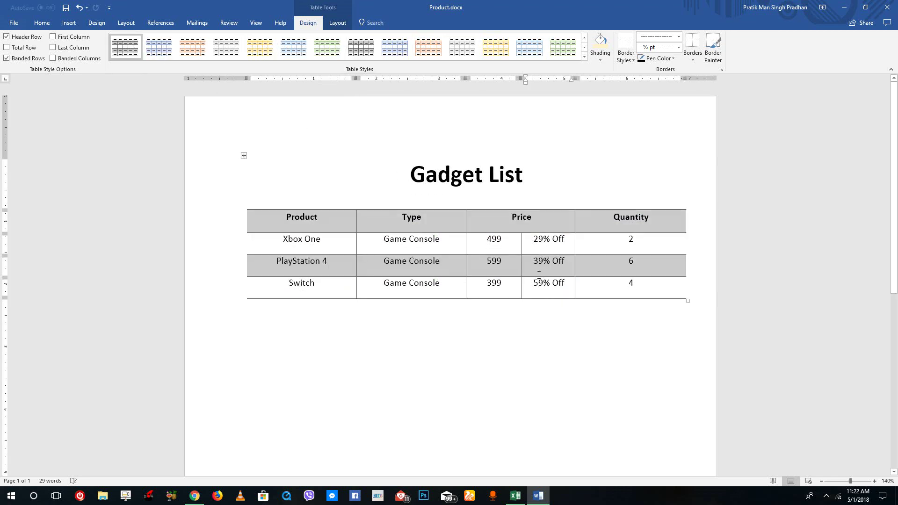
click(488, 265)
Increase the height of the column header row slightly and widen the Product column
drag(6, 234, 5, 244)
mouse_move(356, 78)
mouse_down()
mouse_move(369, 82)
mouse_move(340, 84)
mouse_move(368, 84)
mouse_up()
drag(368, 259, 266, 253)
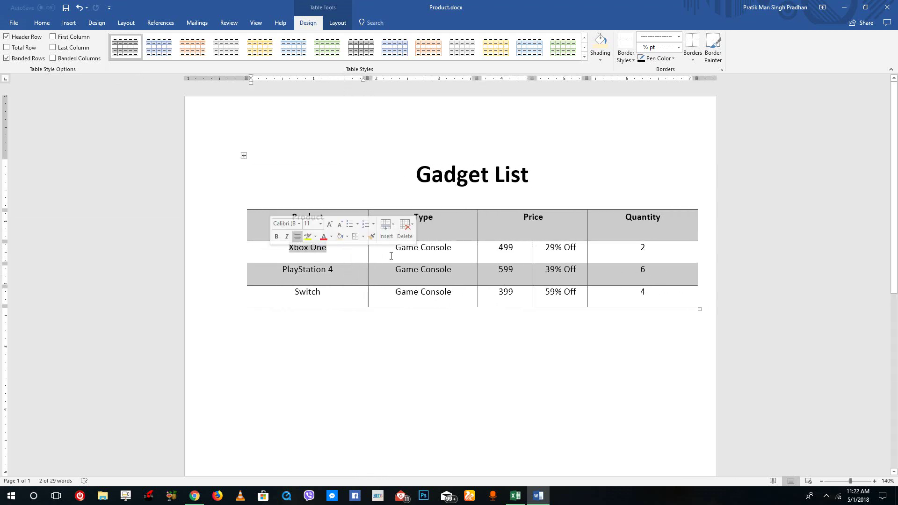
Narrow the Product column, shift the Xbox One cell's border further inward, and widen only that row's 499 cell
drag(367, 254, 304, 253)
mouse_move(360, 259)
mouse_down()
mouse_move(377, 258)
mouse_move(327, 258)
mouse_move(415, 257)
mouse_move(349, 257)
mouse_up()
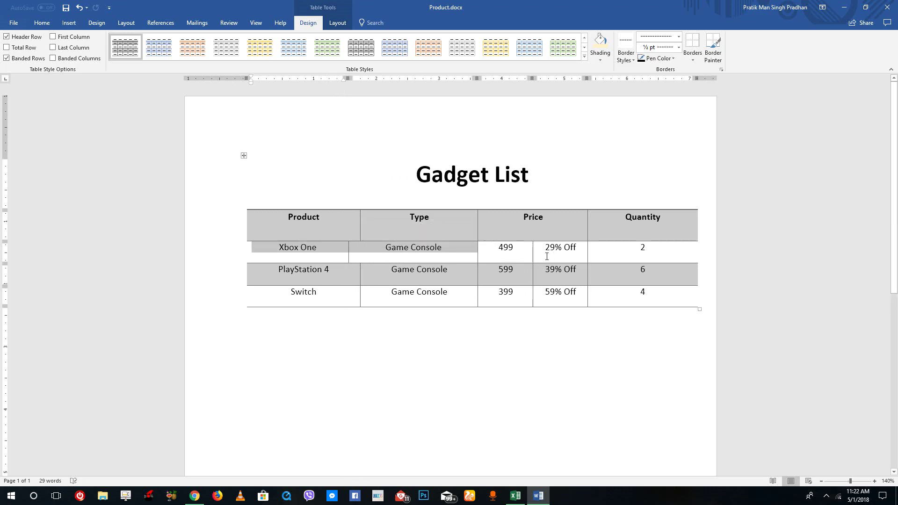
mouse_move(547, 256)
mouse_down()
mouse_move(500, 258)
mouse_move(554, 260)
mouse_move(542, 261)
mouse_up()
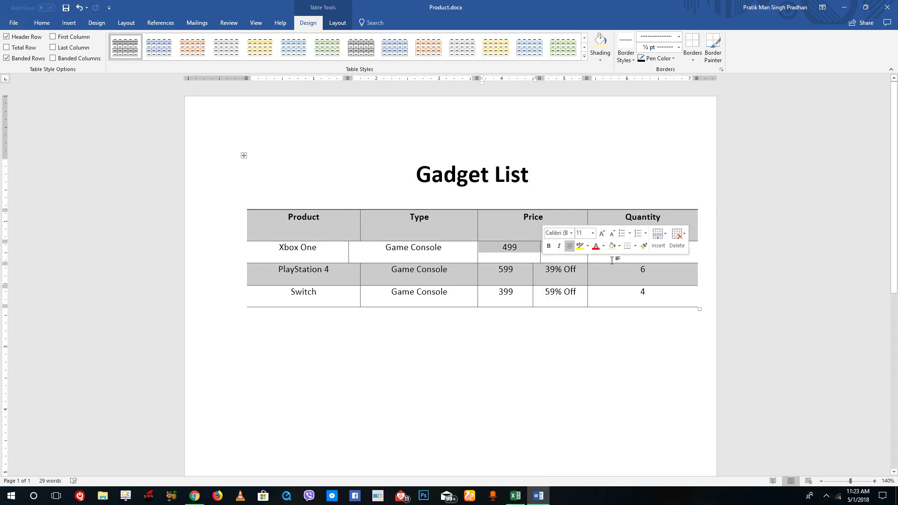
drag(617, 255, 597, 258)
key(ctrl+z)
drag(612, 291, 606, 256)
key(ctrl+z)
Merge the Xbox One and PlayStation 4 Quantity cells, and undo the extra adjustment made below them
click(607, 265)
right_click(605, 256)
click(625, 335)
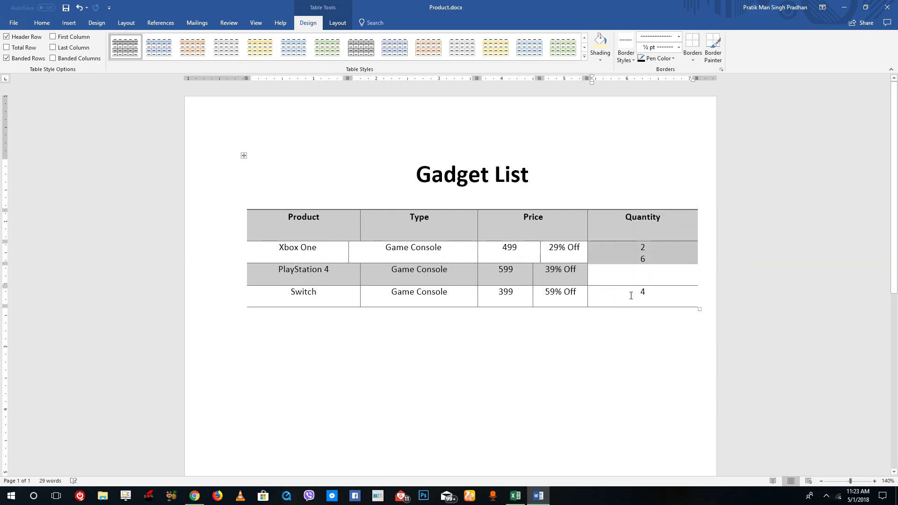
click(638, 279)
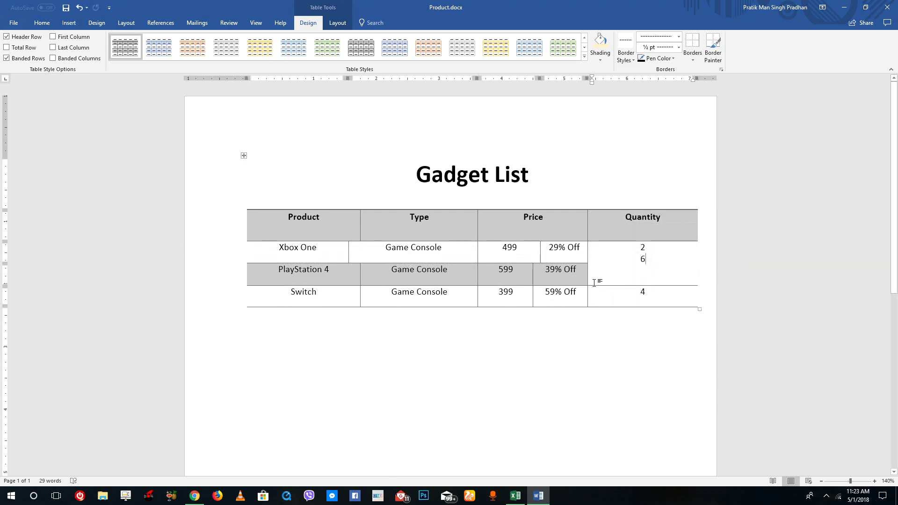
drag(594, 287, 594, 274)
key(ctrl+z)
Narrow only the Price header cell by moving its border with the Quantity header cell
drag(495, 232, 503, 292)
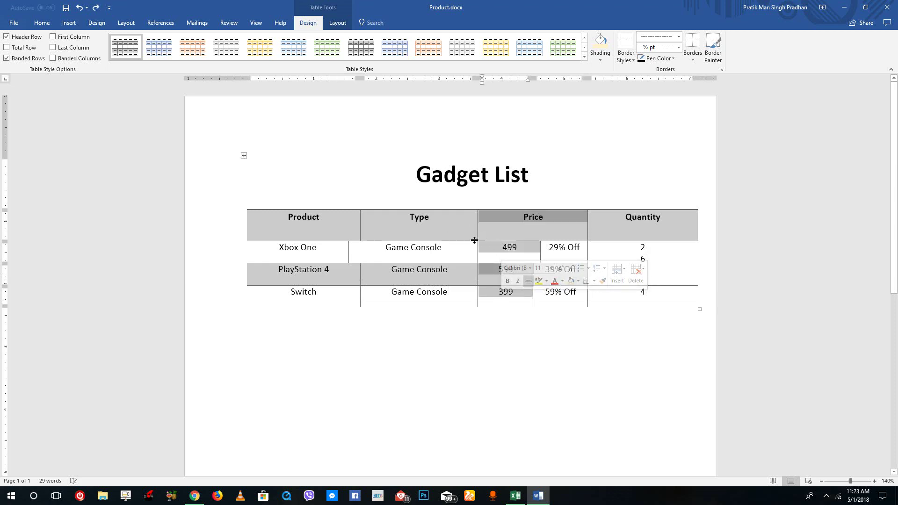
drag(311, 229, 572, 232)
click(586, 224)
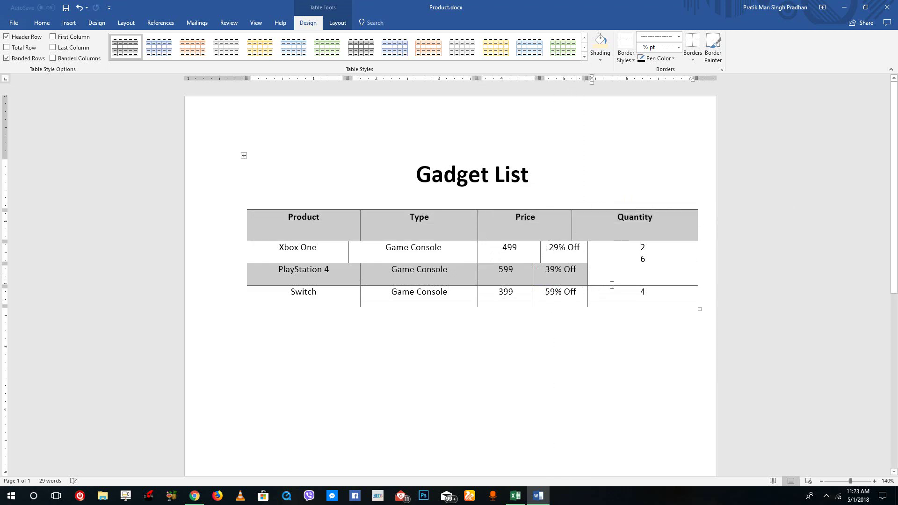